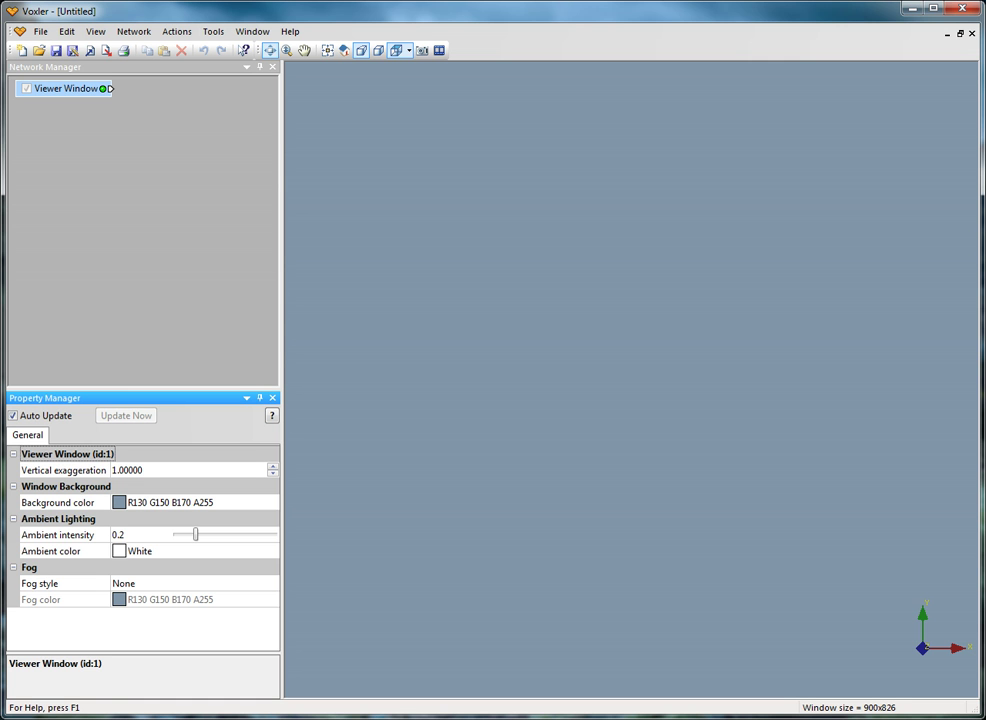
Open the Dissolved Solids (VolRender).voxb sample network and select its VolRender module.
left_click(40, 31)
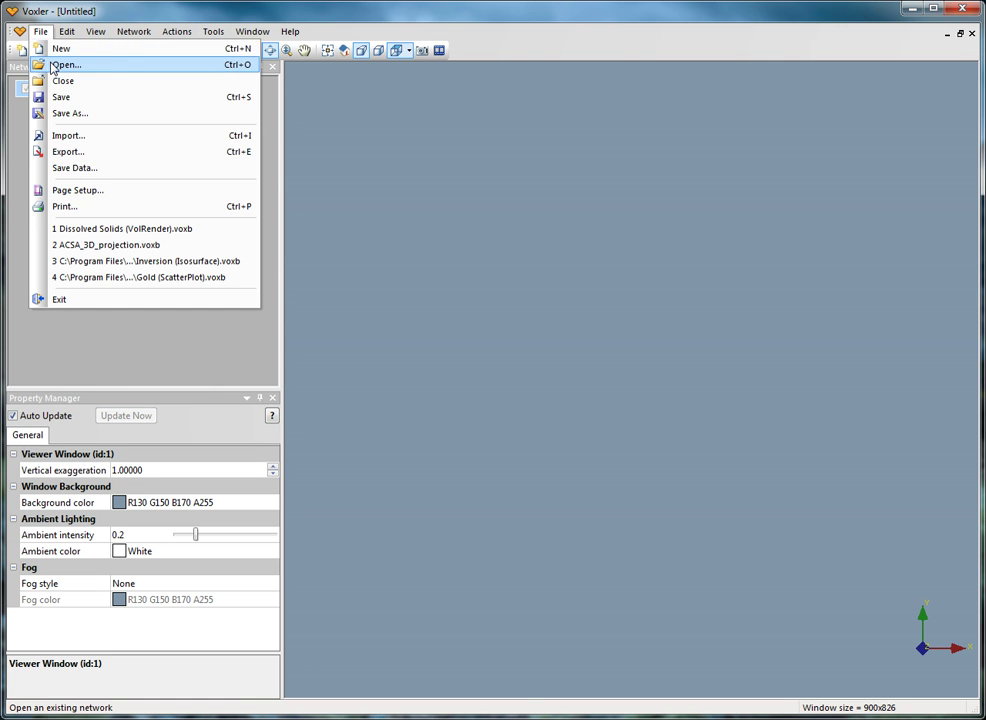
left_click(58, 64)
left_click(460, 304)
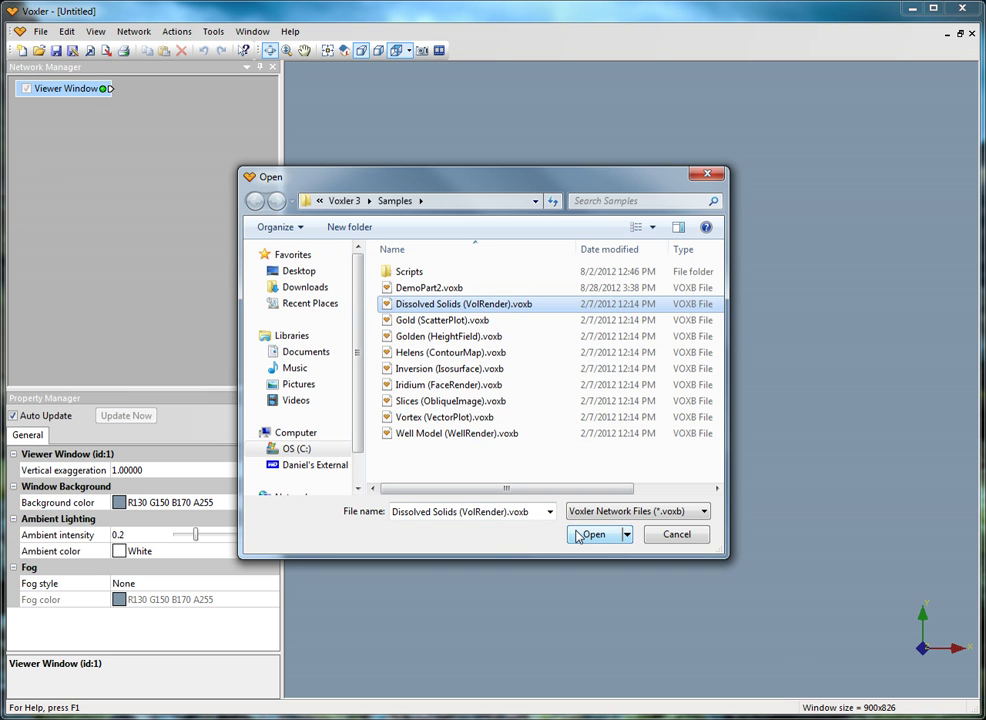
left_click(578, 536)
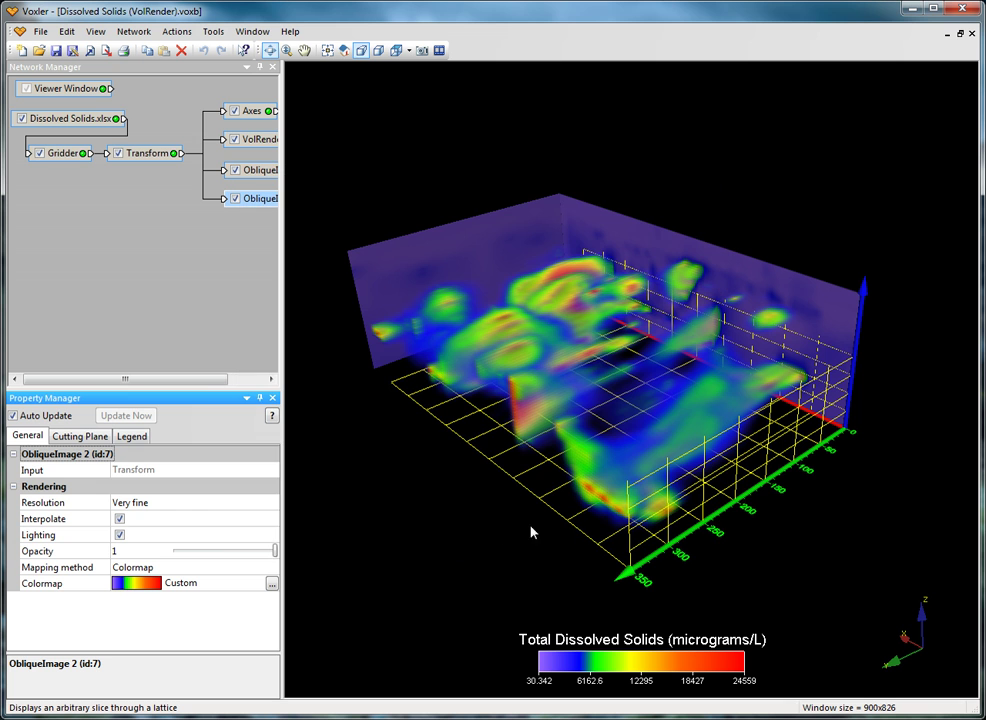
left_click_drag(214, 379, 257, 379)
left_click(211, 142)
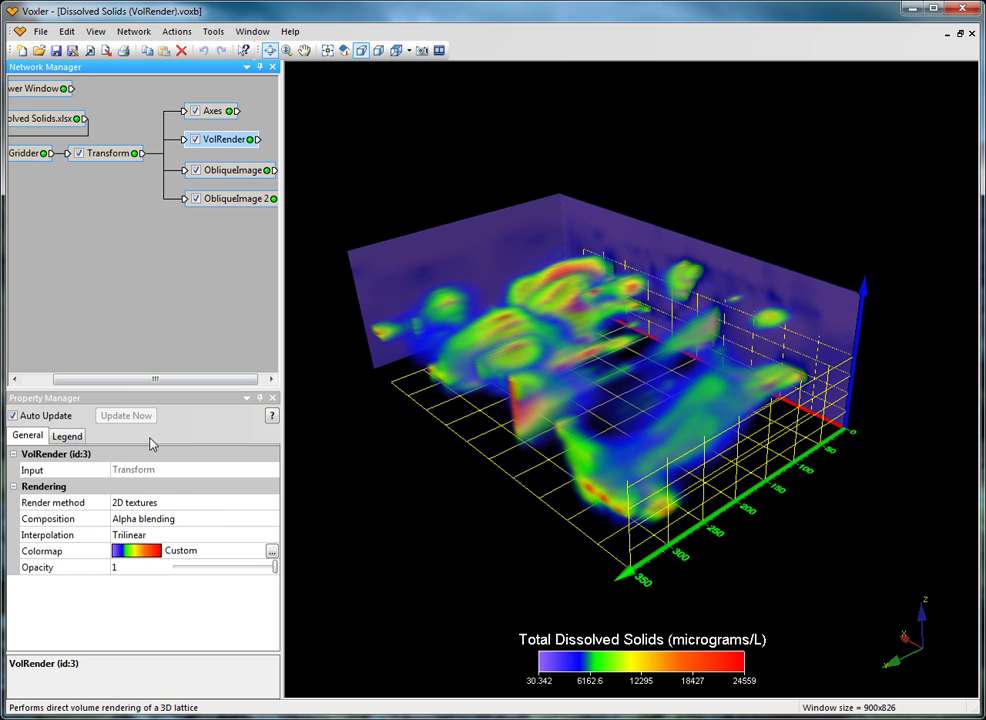
Open the VolRender Colormap Editor, move it aside, and inspect its opacity points and presets.
left_click(272, 552)
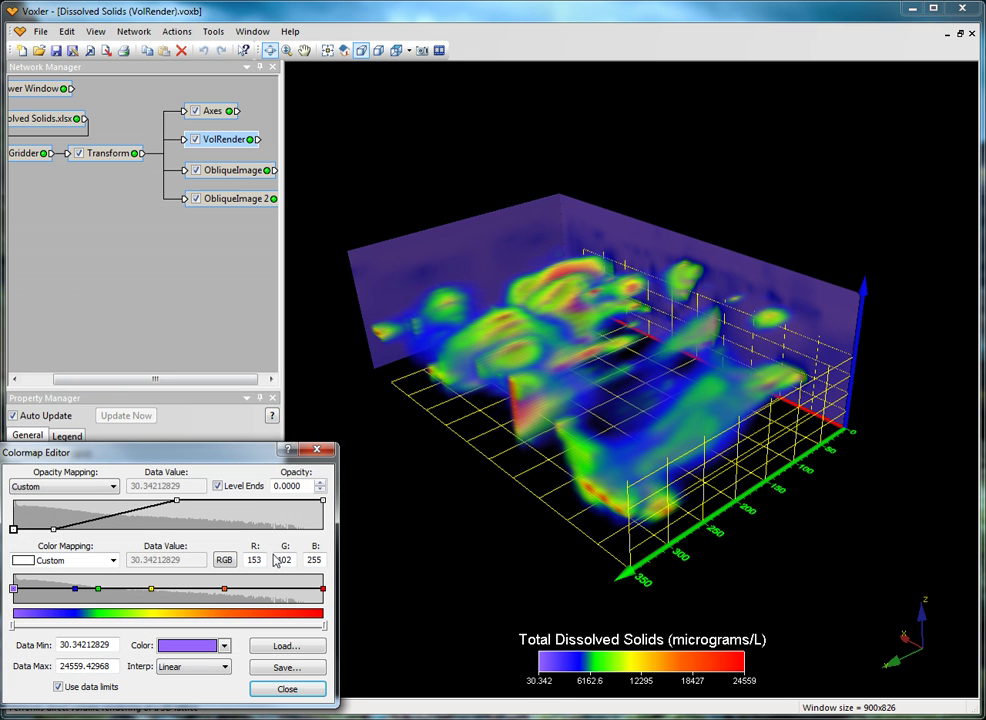
left_click_drag(225, 453, 305, 423)
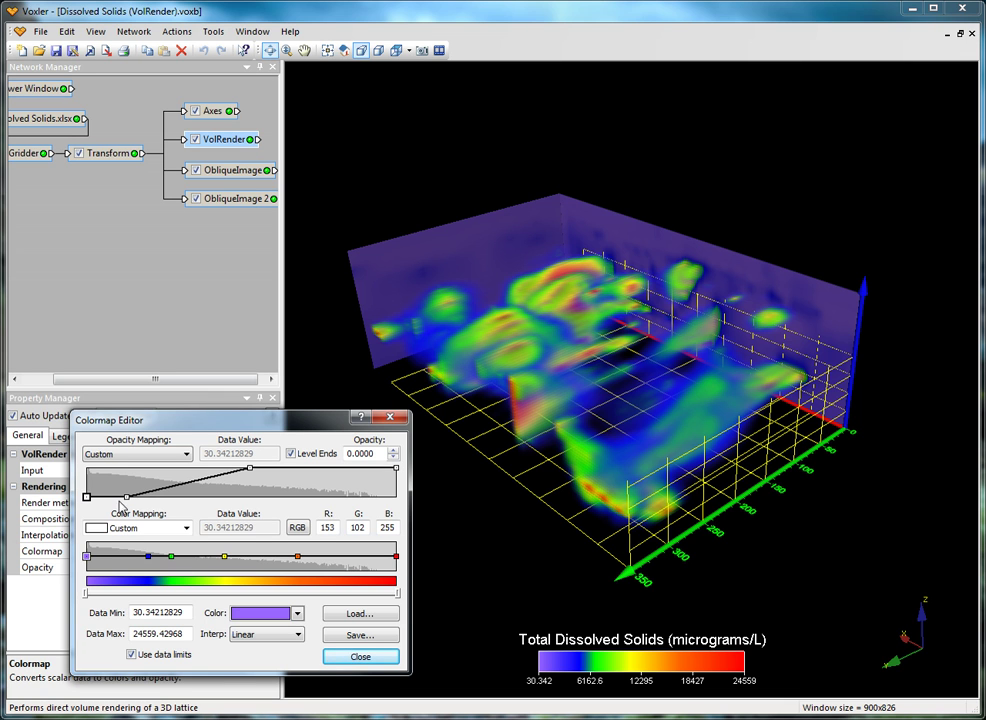
left_click(126, 497)
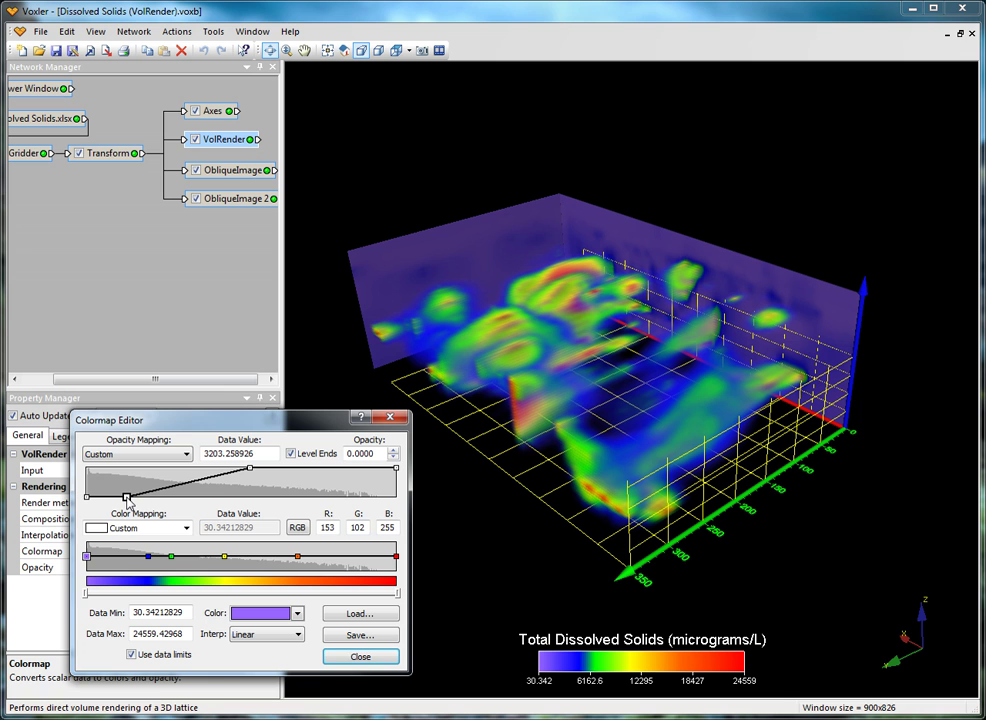
left_click(249, 469)
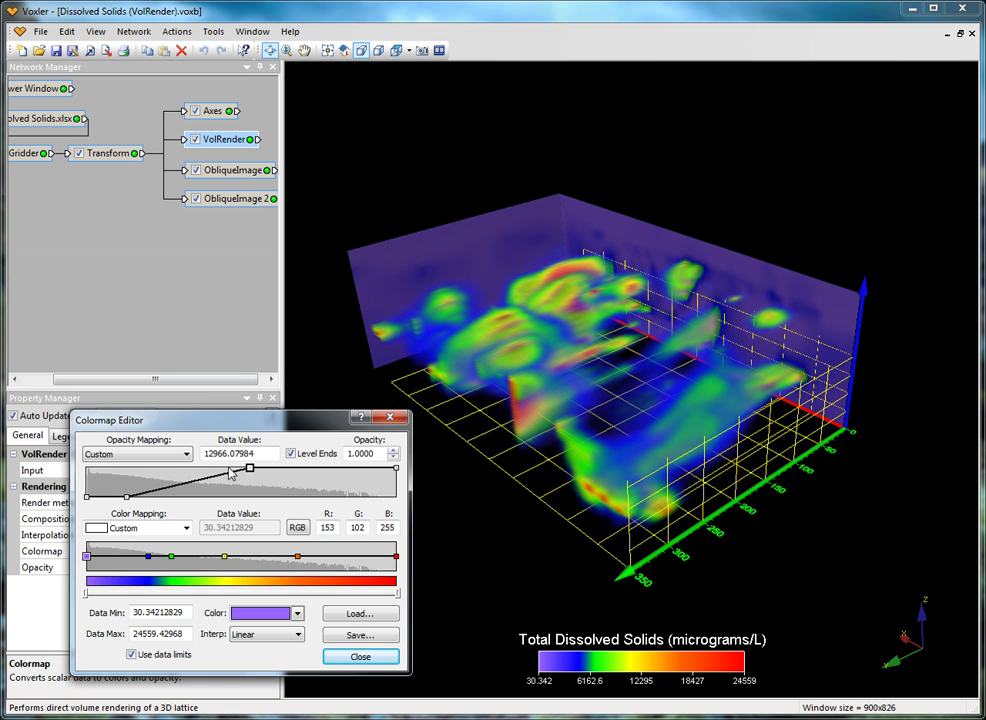
left_click(188, 455)
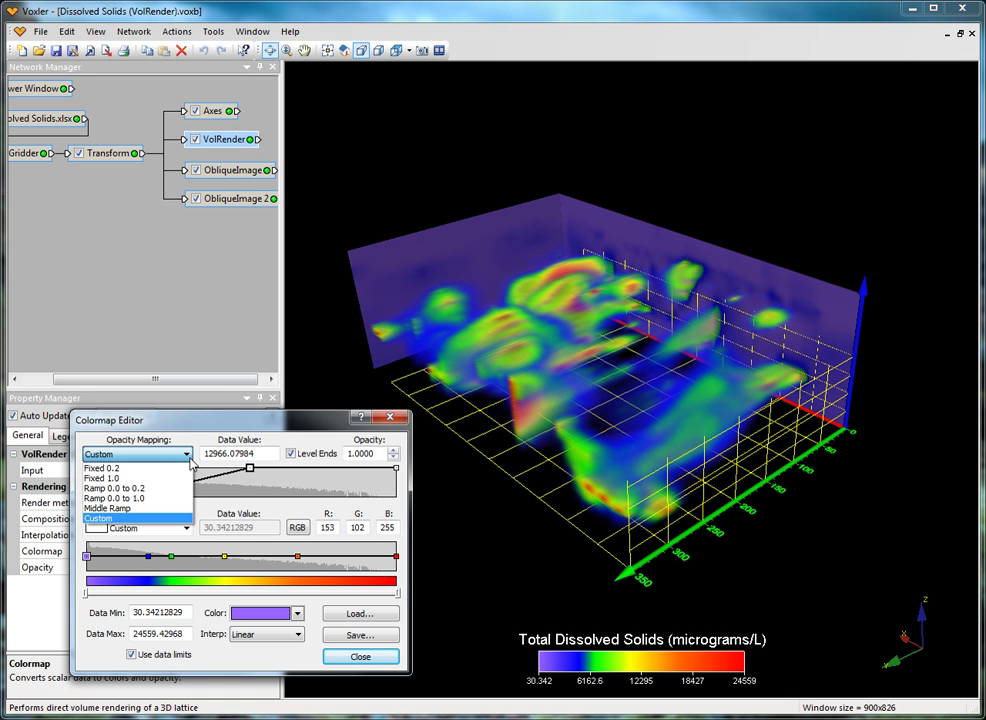
left_click(190, 455)
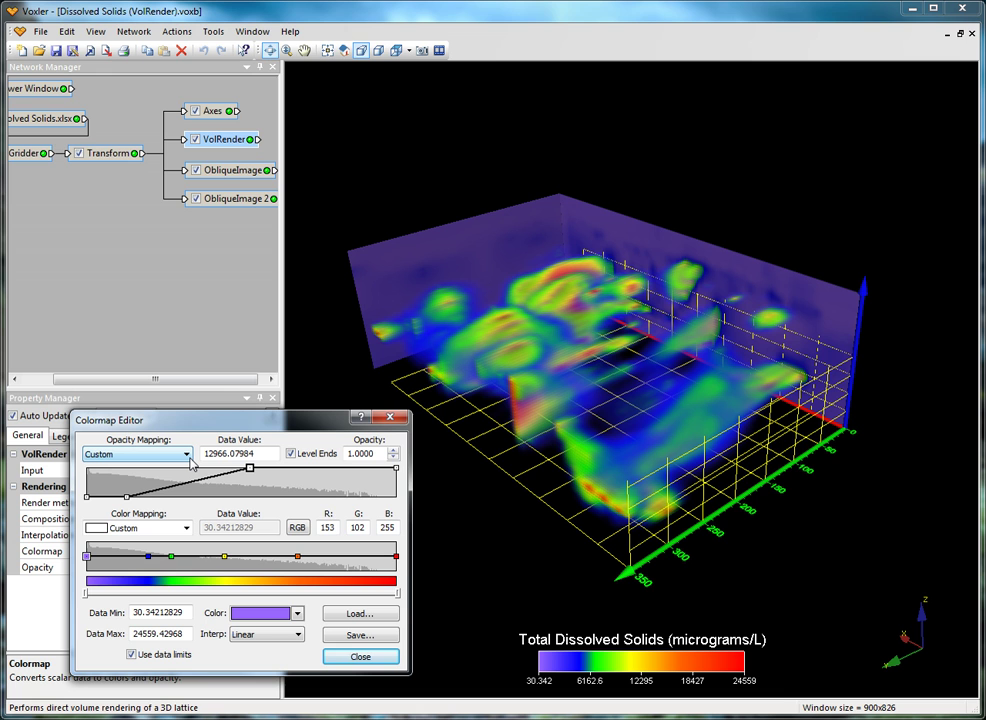
left_click(186, 454)
Try the Fixed 0.2, Fixed 1.0, Ramp 0.0 to 0.2 and Ramp 0.0 to 1.0 opacity presets, settling on Middle Ramp.
left_click(178, 466)
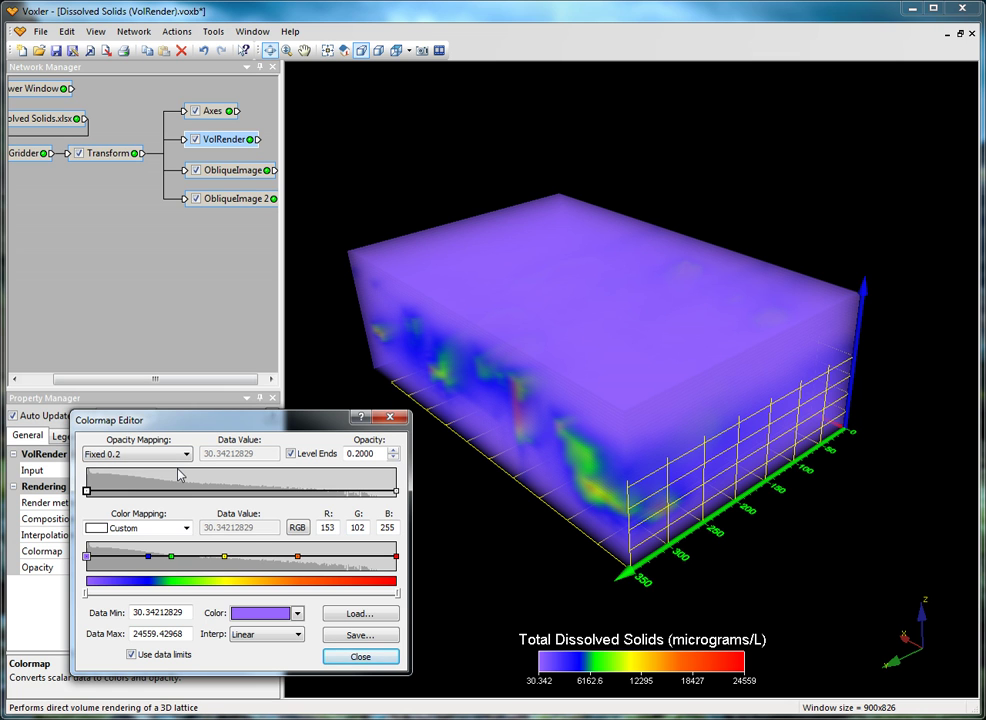
left_click(186, 454)
left_click(175, 477)
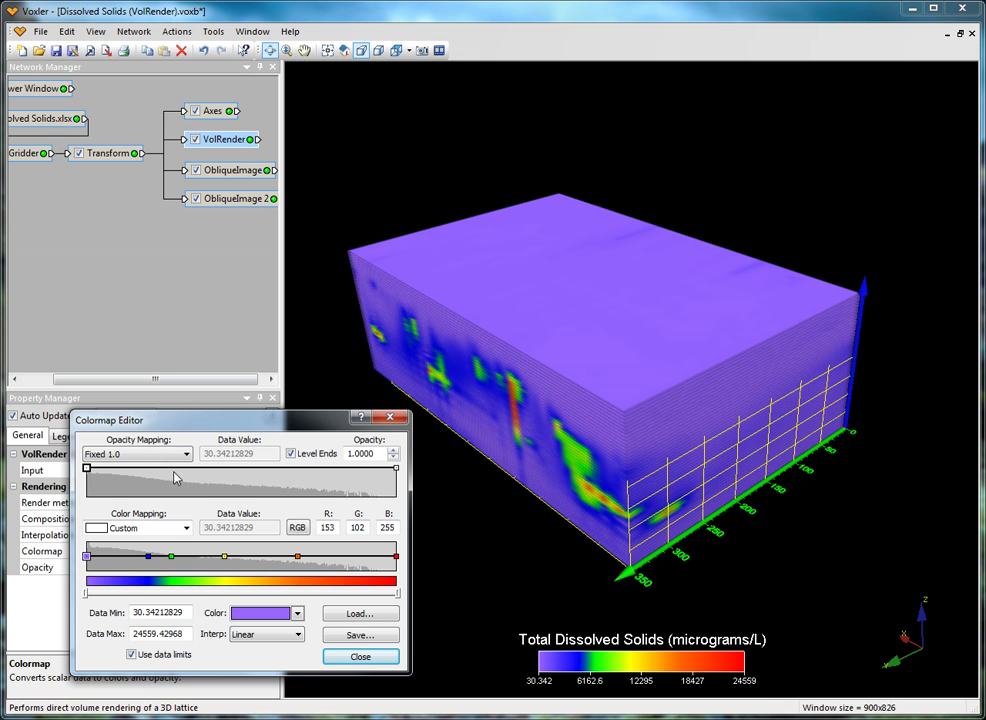
left_click(178, 454)
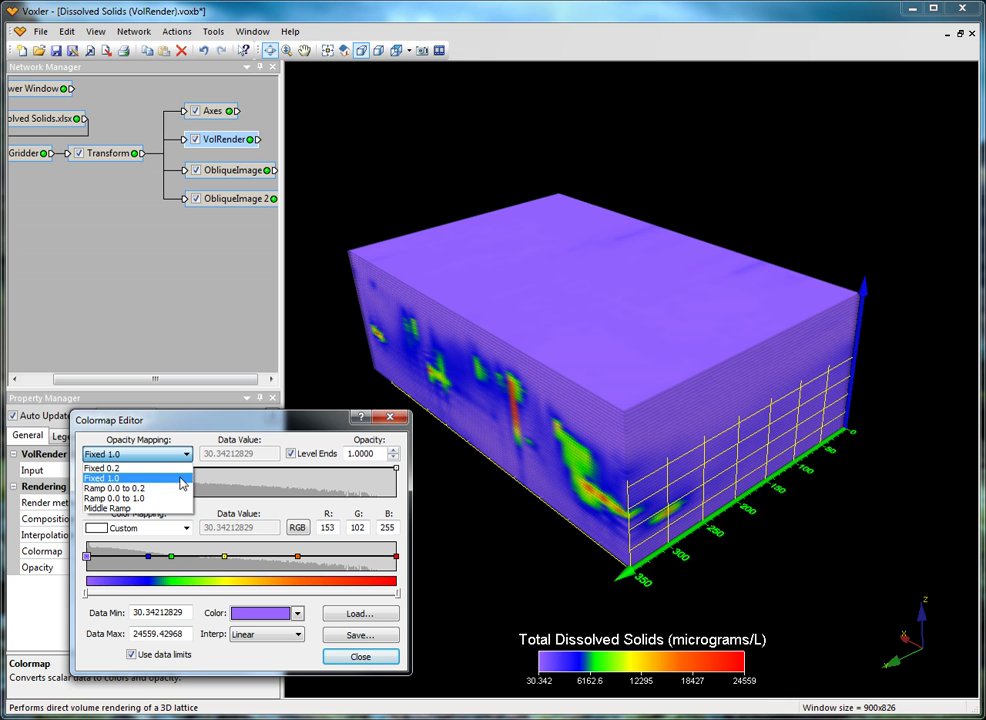
left_click(181, 489)
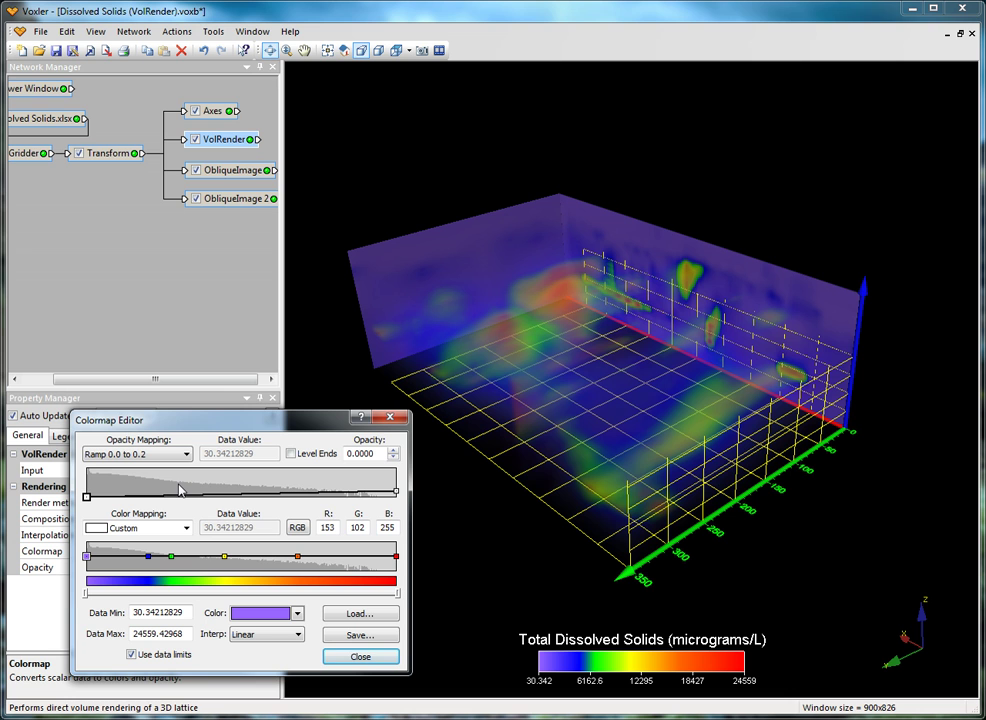
left_click(185, 455)
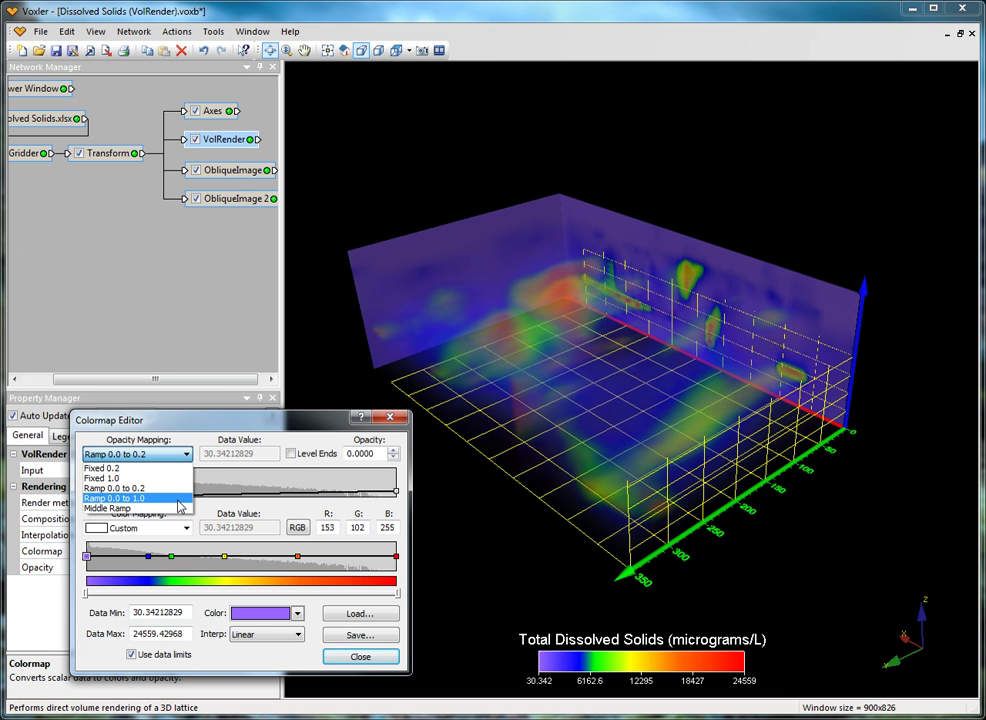
left_click(181, 498)
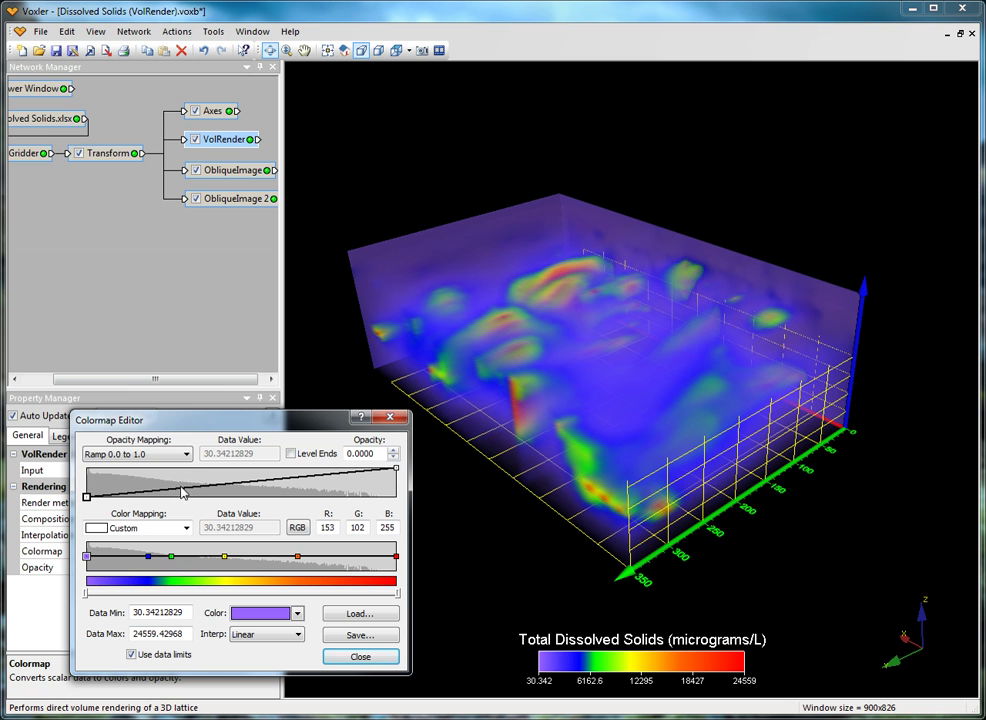
left_click(185, 455)
left_click(176, 509)
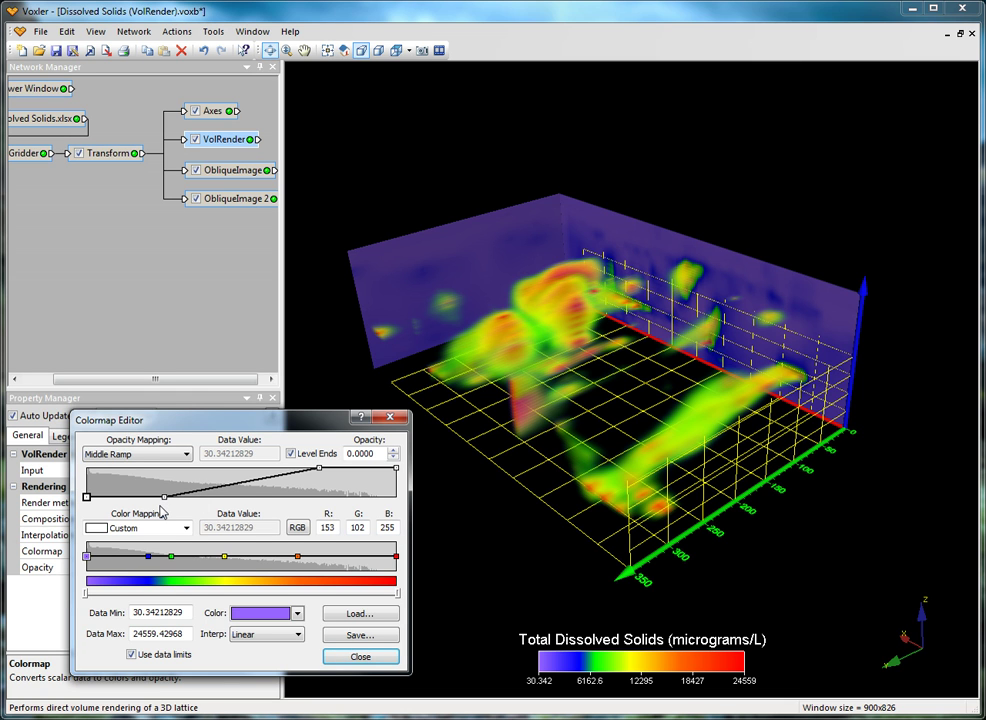
Add three full-opacity points along the opacity ramp.
left_click(208, 490)
left_click_drag(208, 490, 205, 468)
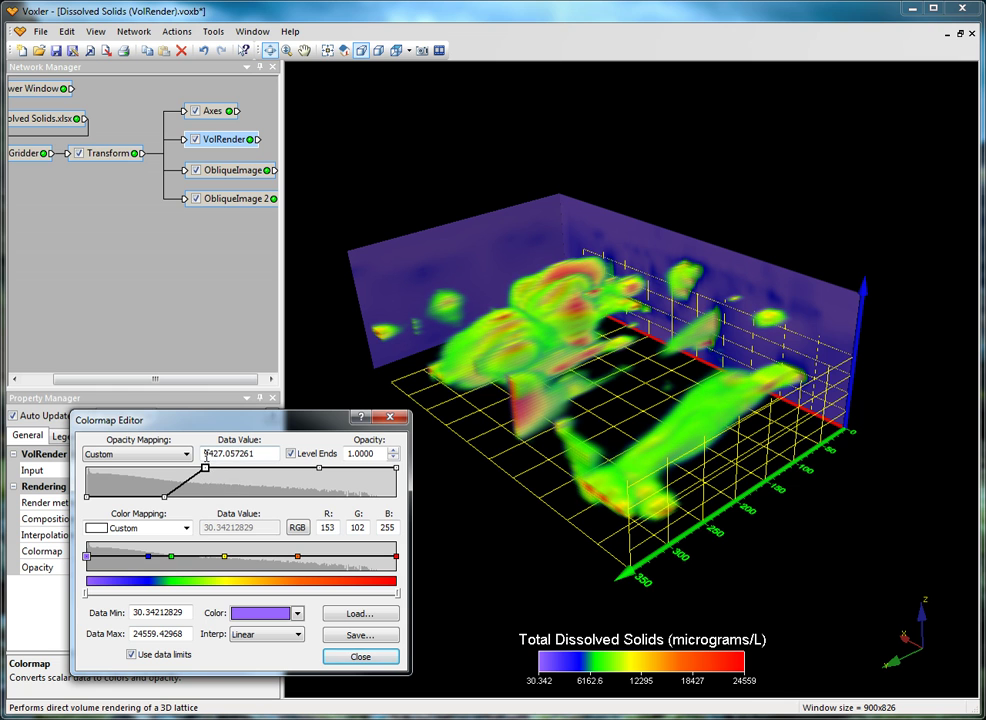
left_click(248, 469)
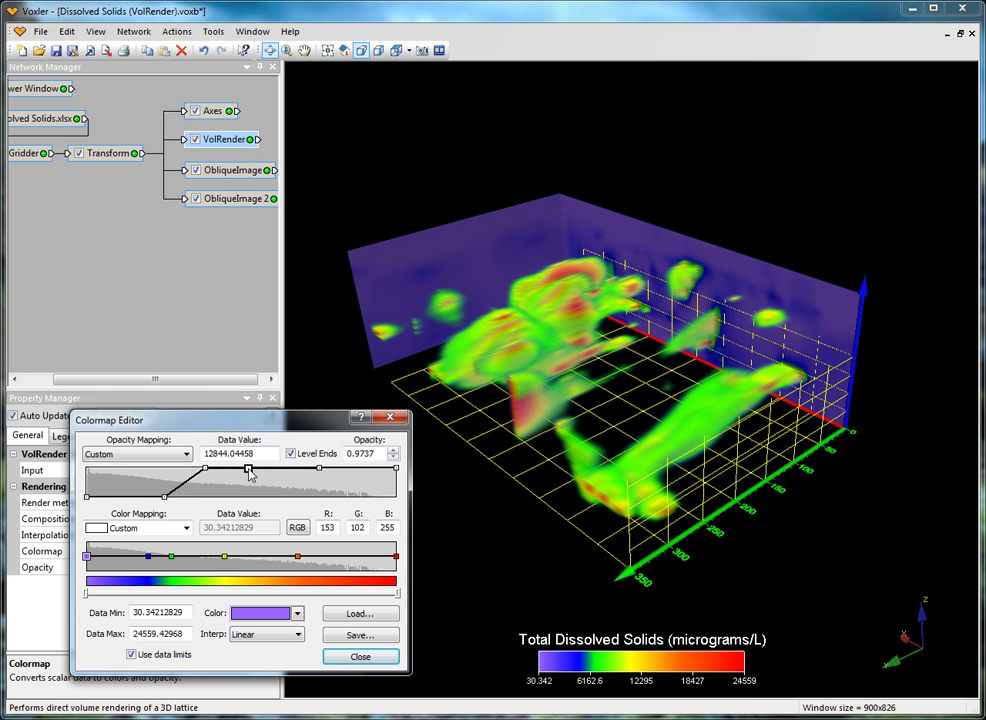
left_click(286, 468)
left_click(205, 468)
Set the full-opacity points' data values to 10000 and 15000.
double_click(244, 455)
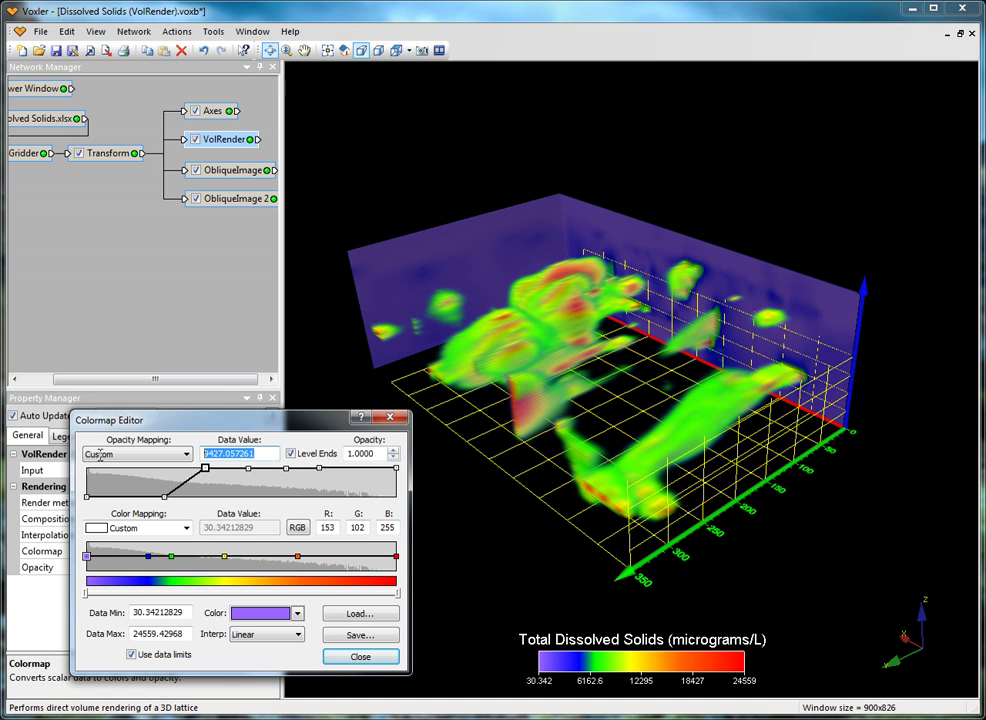
type("10000")
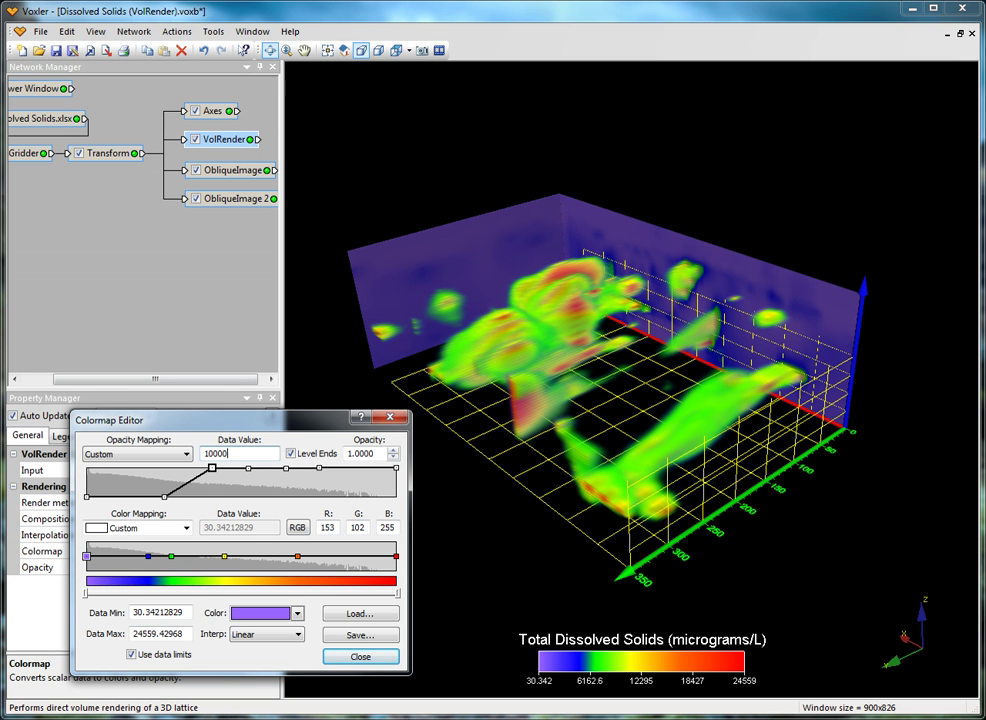
left_click(248, 468)
double_click(240, 454)
type("15000")
Drop the outer opacity points to zero, delete the extra point near 18427, and zero the right endpoint.
left_click_drag(286, 469, 260, 521)
left_click_drag(165, 499, 215, 530)
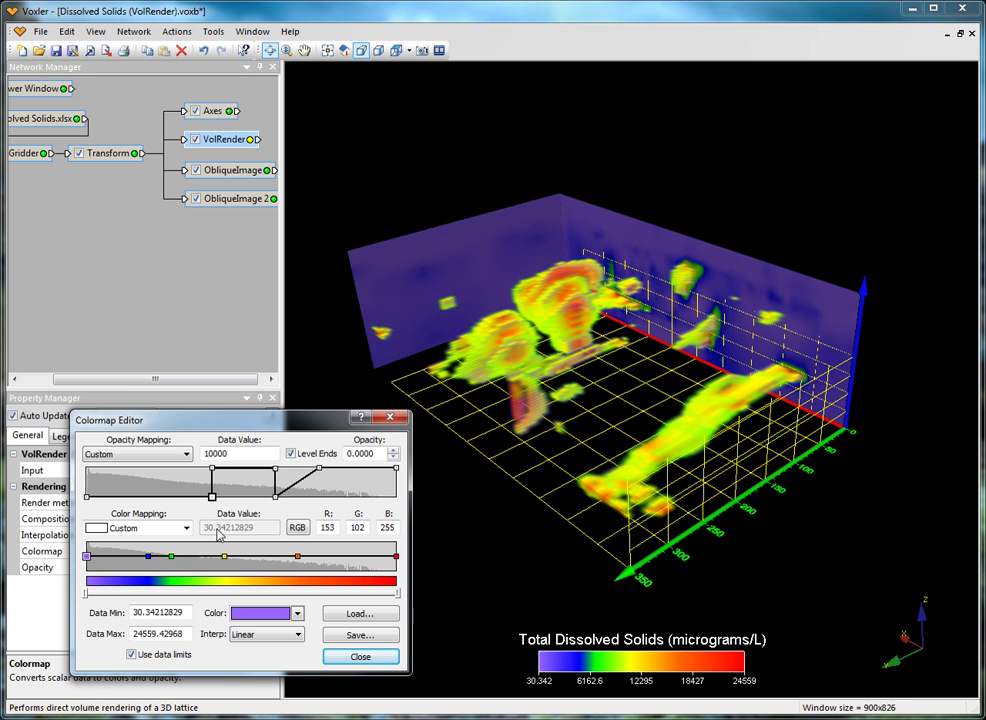
left_click(276, 497)
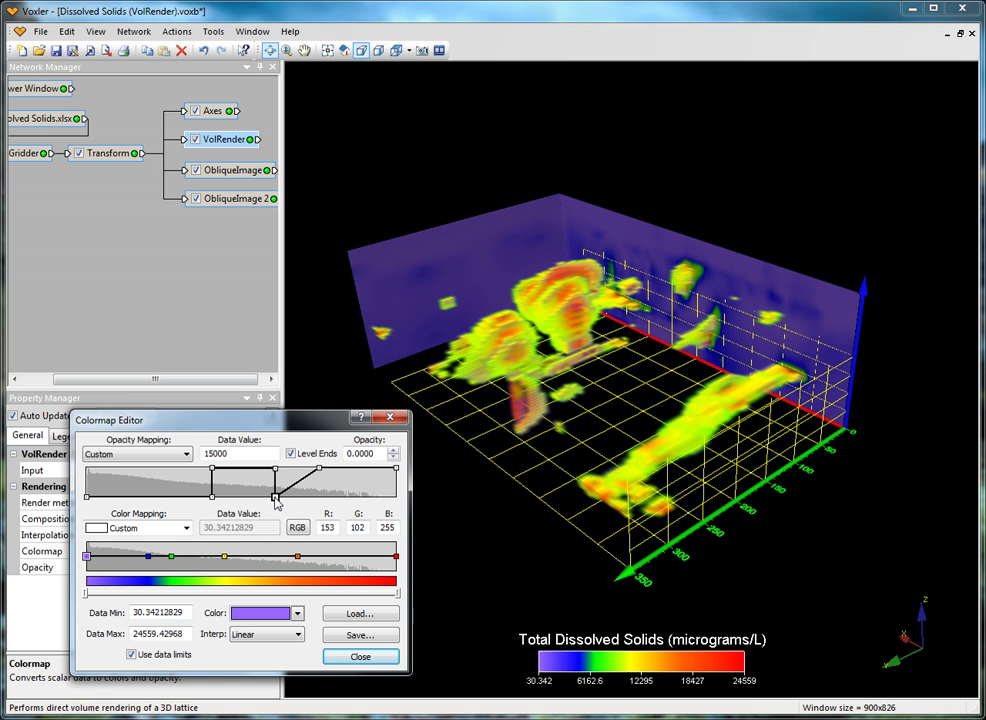
left_click(318, 468)
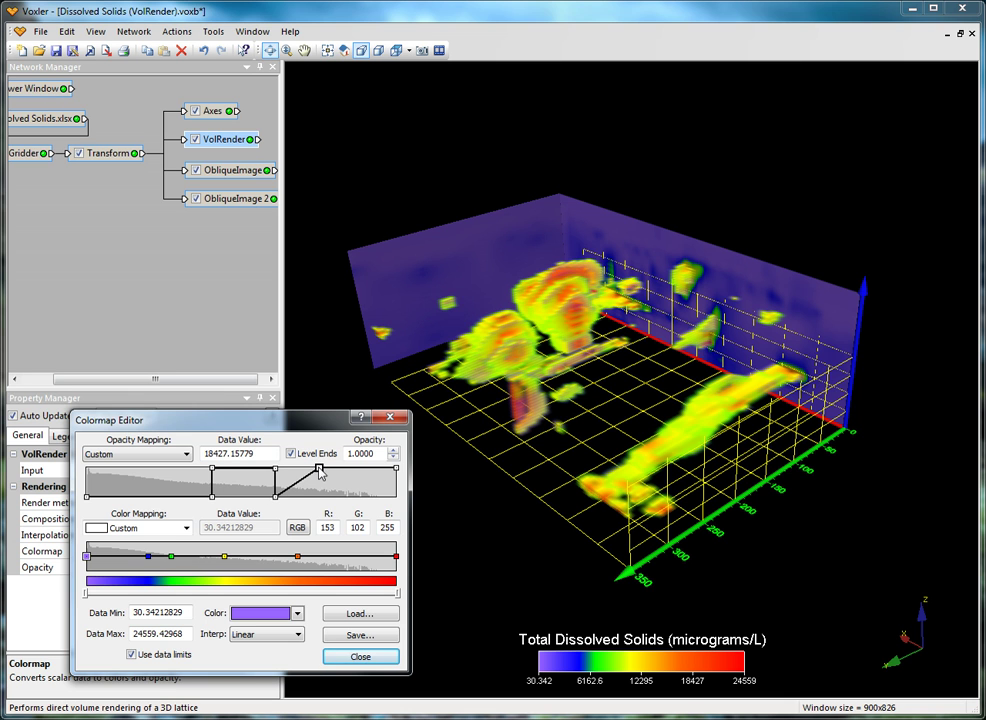
key("Delete")
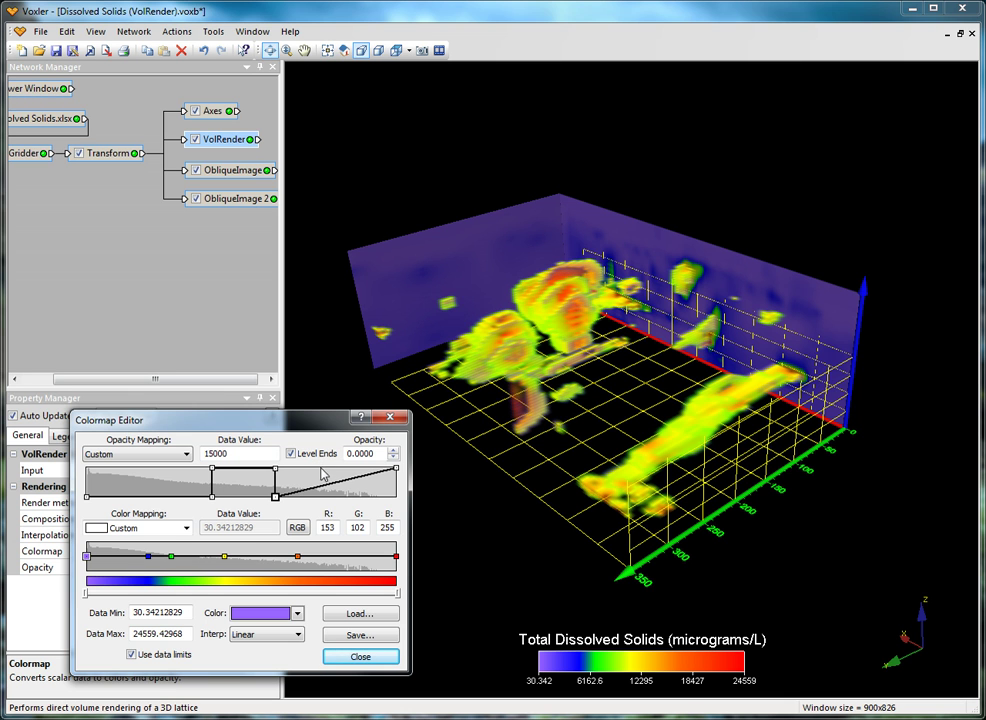
key("Delete")
left_click(397, 470)
left_click_drag(398, 470, 400, 517)
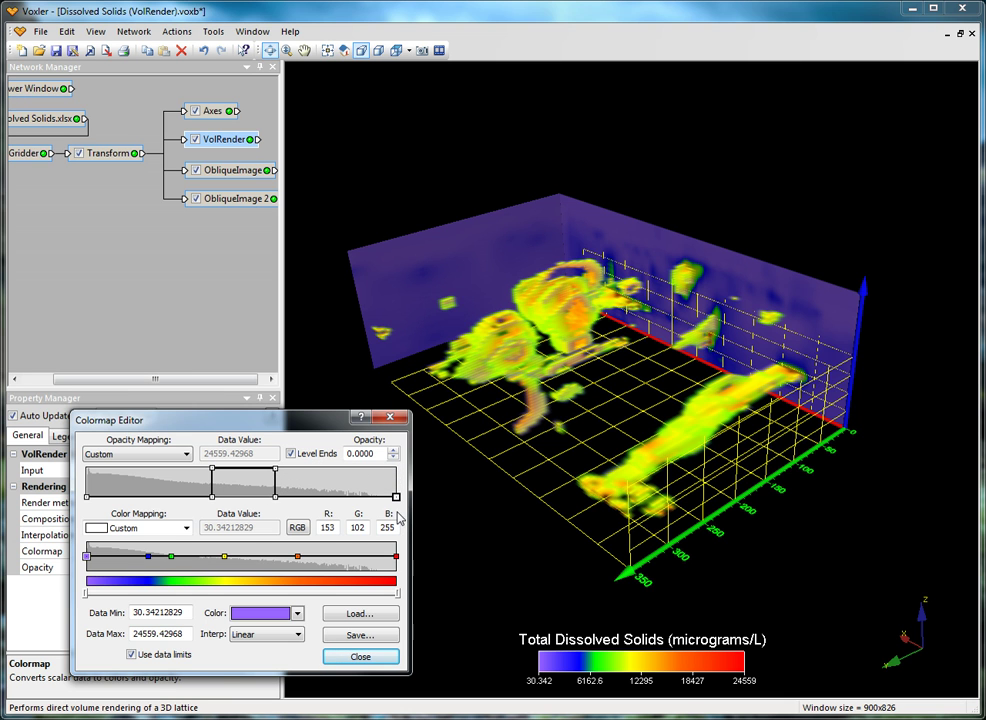
left_click(276, 497)
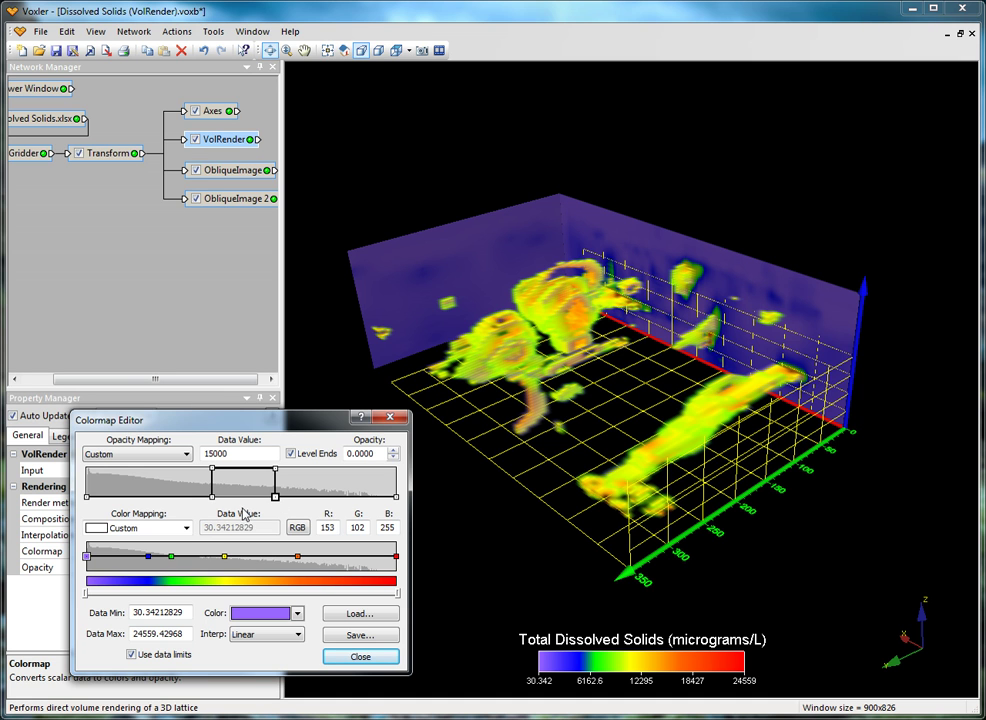
Try the Land and Electric colormaps, then apply Rainbow to the volume render.
left_click(186, 529)
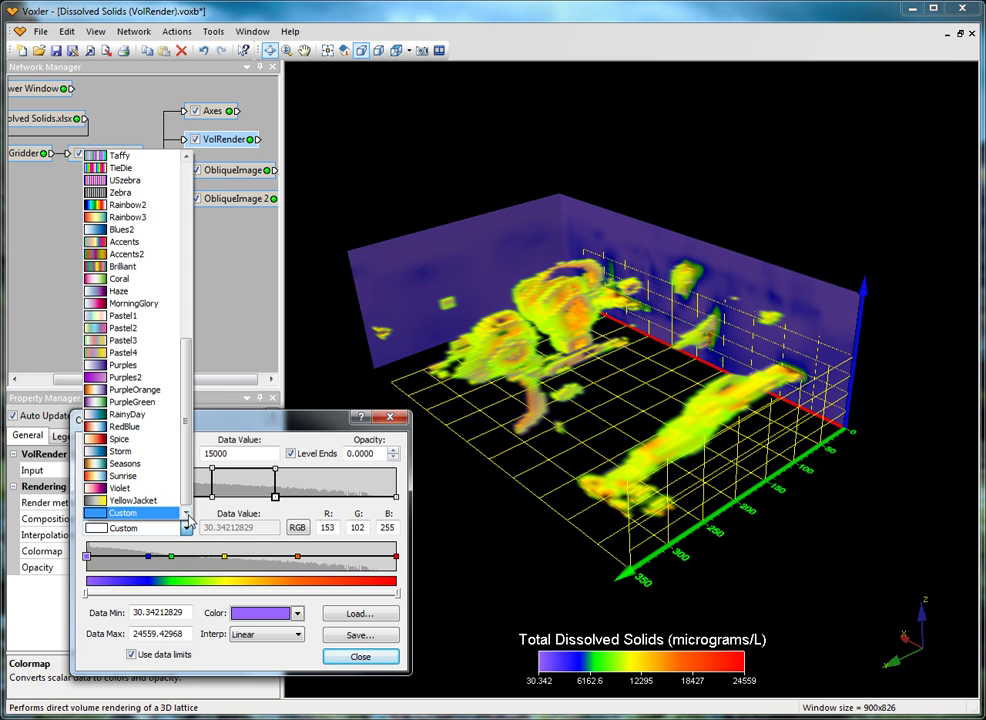
left_click_drag(188, 490, 203, 297)
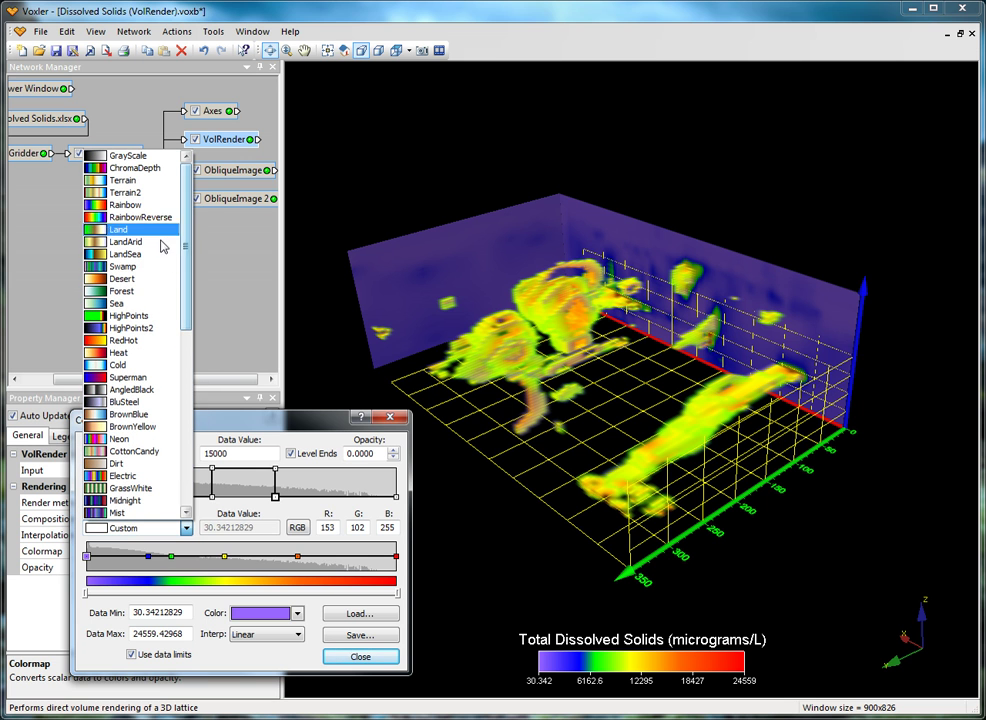
left_click(139, 235)
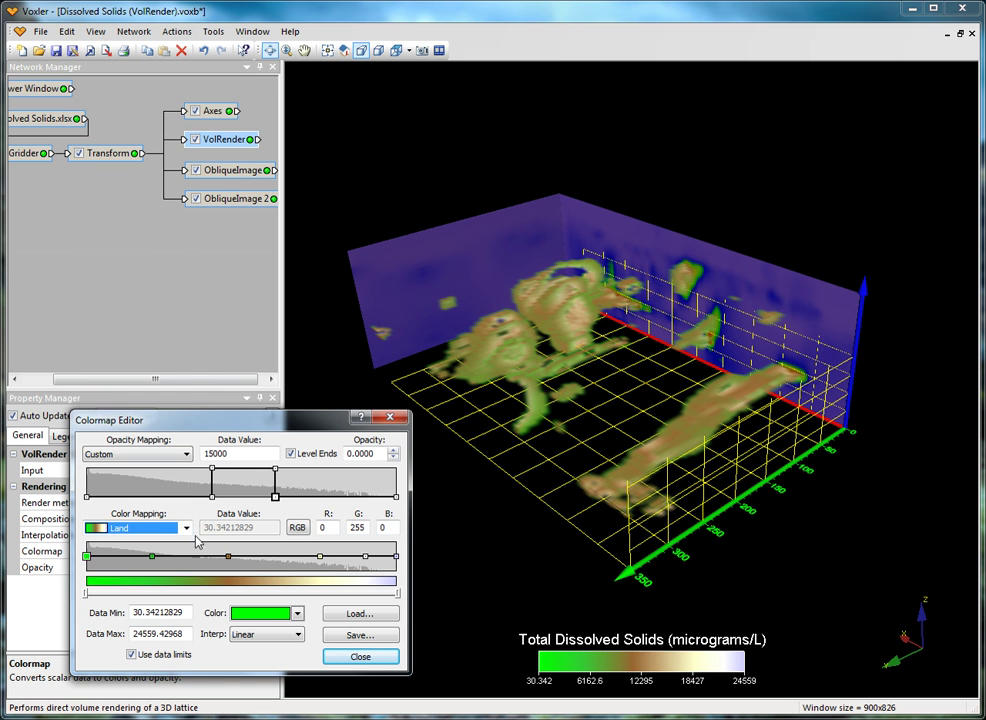
left_click(186, 528)
left_click(138, 401)
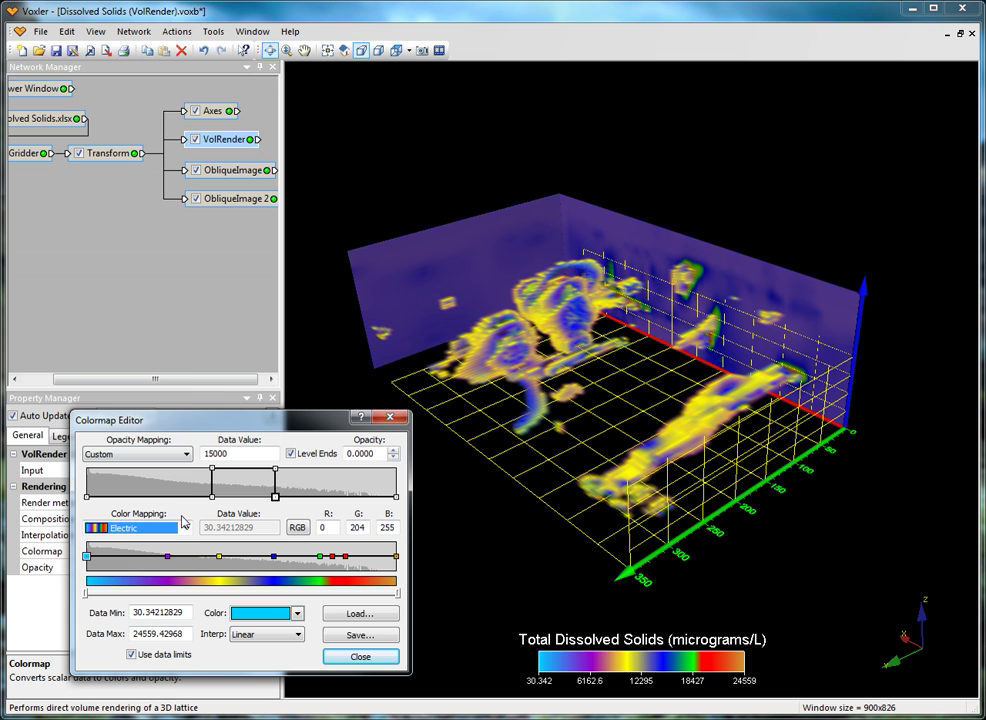
left_click(186, 528)
scroll(187, 460, "down", 1)
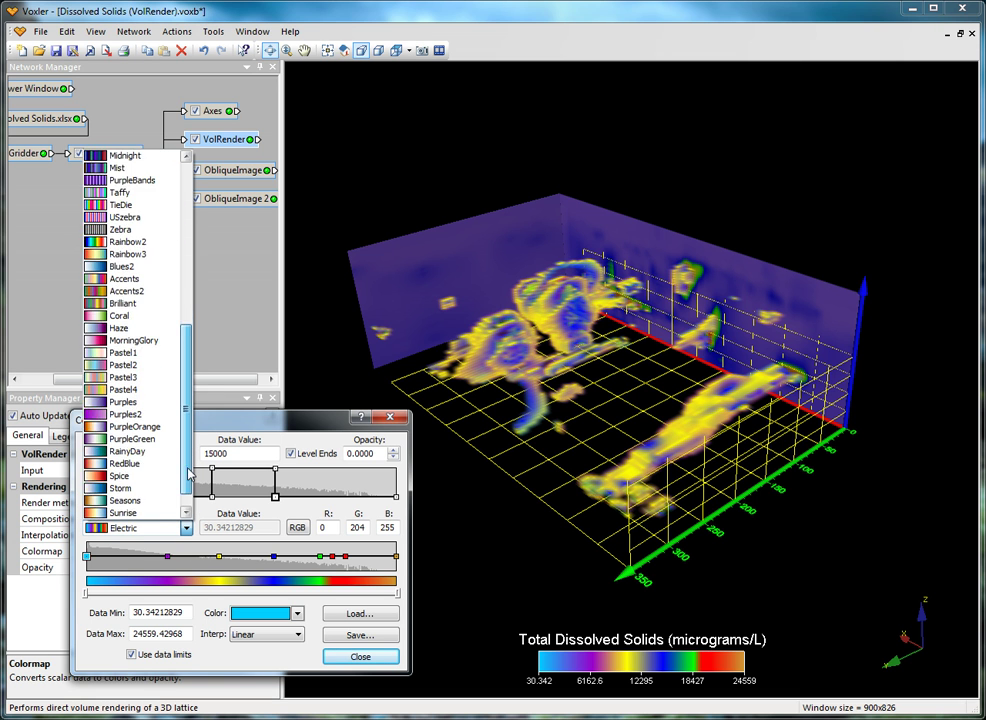
scroll(187, 426, "up", 4)
left_click_drag(190, 377, 181, 305)
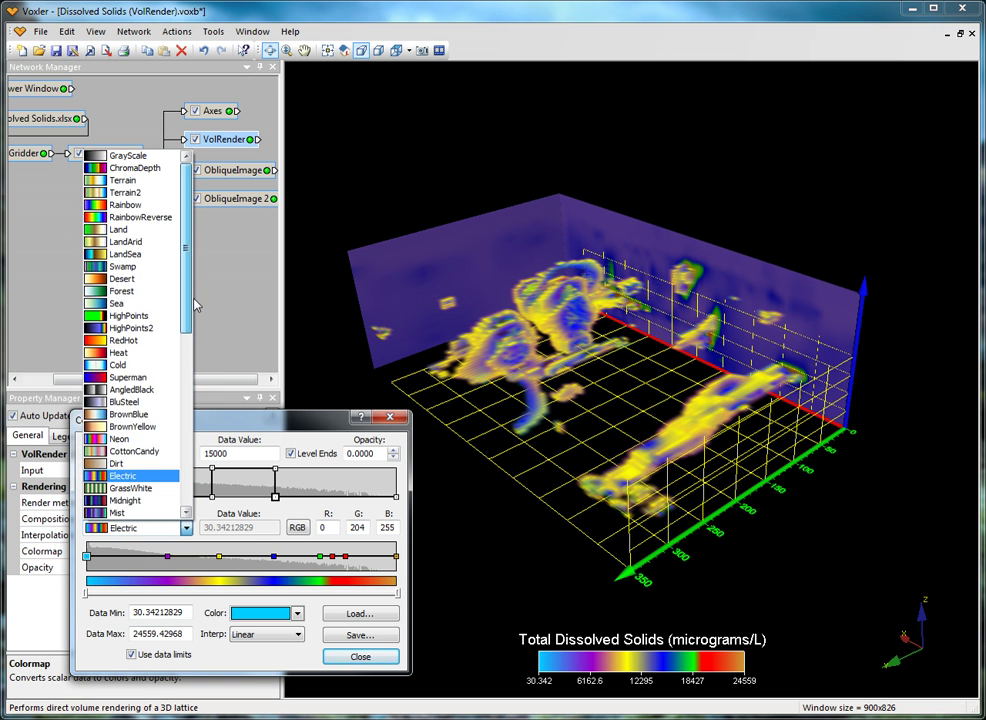
left_click(135, 205)
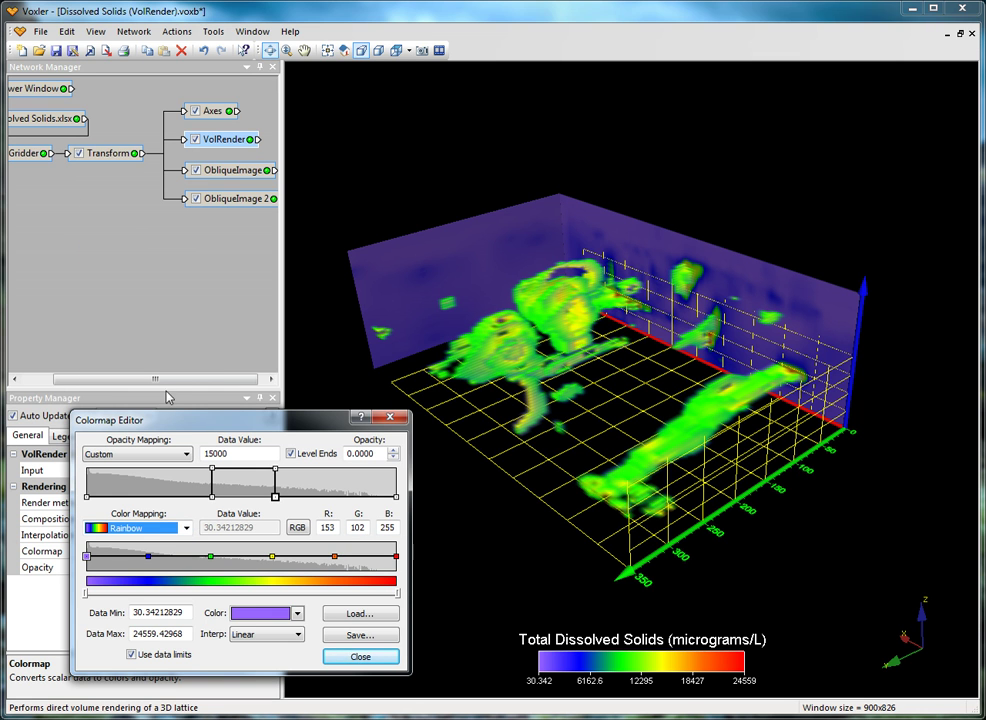
Add a pink colour node at data value 12500 to the Rainbow ramp, then cancel saving.
left_click(244, 563)
left_click(242, 557)
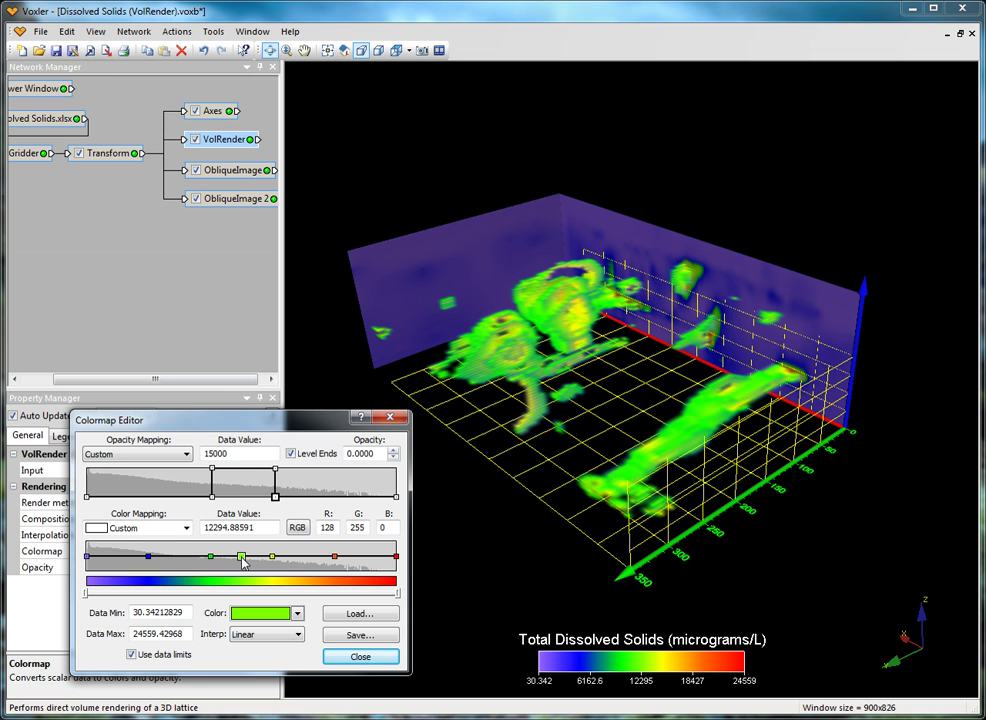
left_click(262, 613)
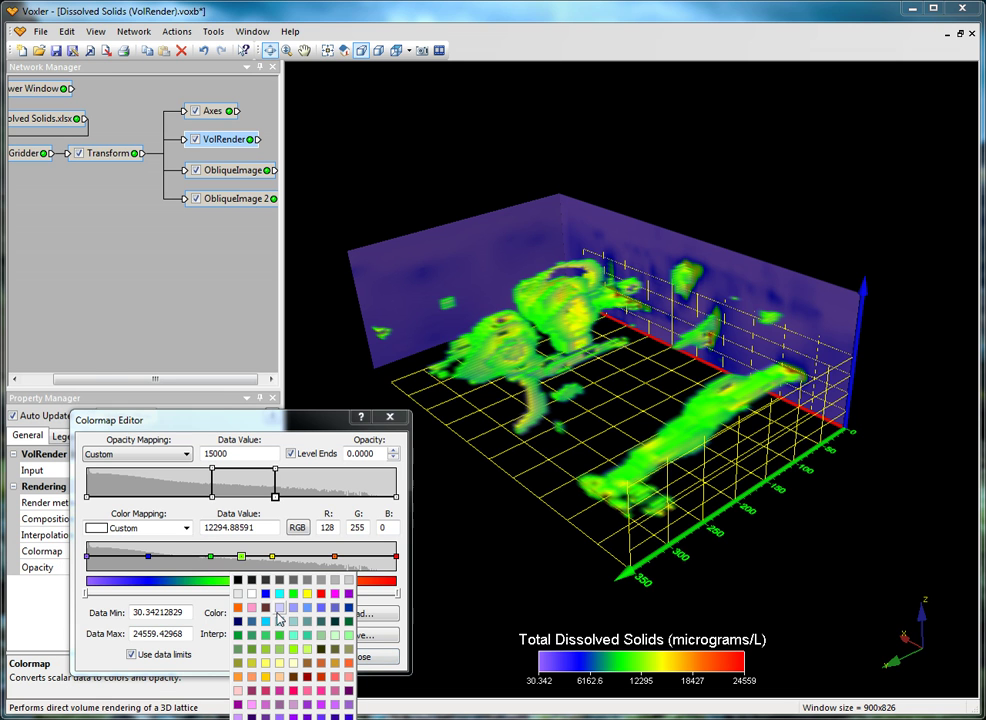
left_click(293, 691)
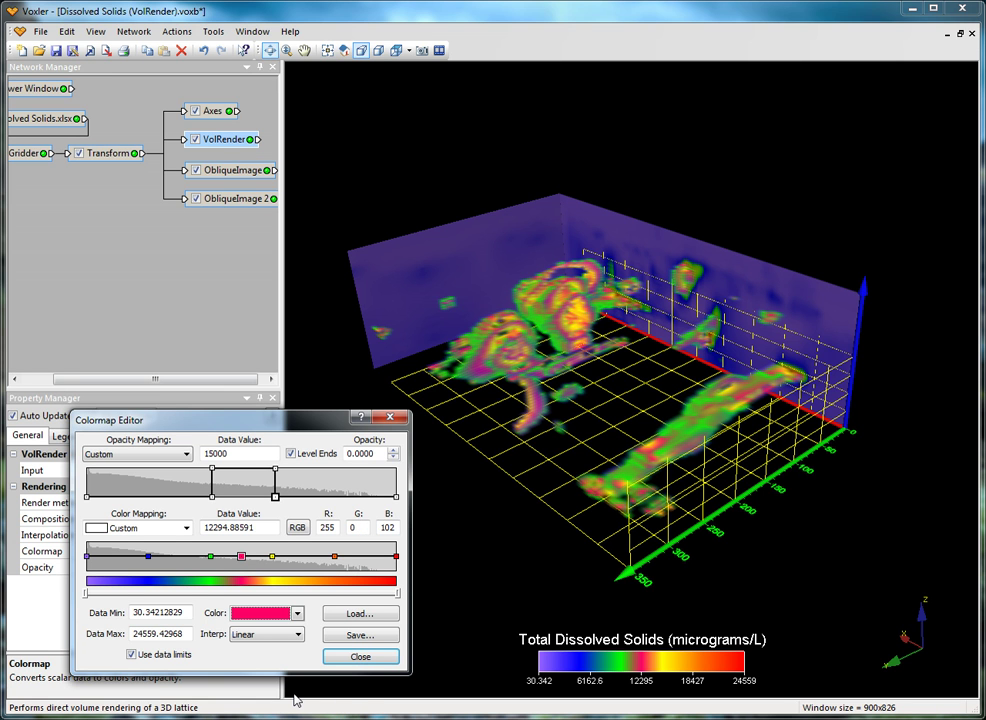
double_click(266, 527)
type("12500")
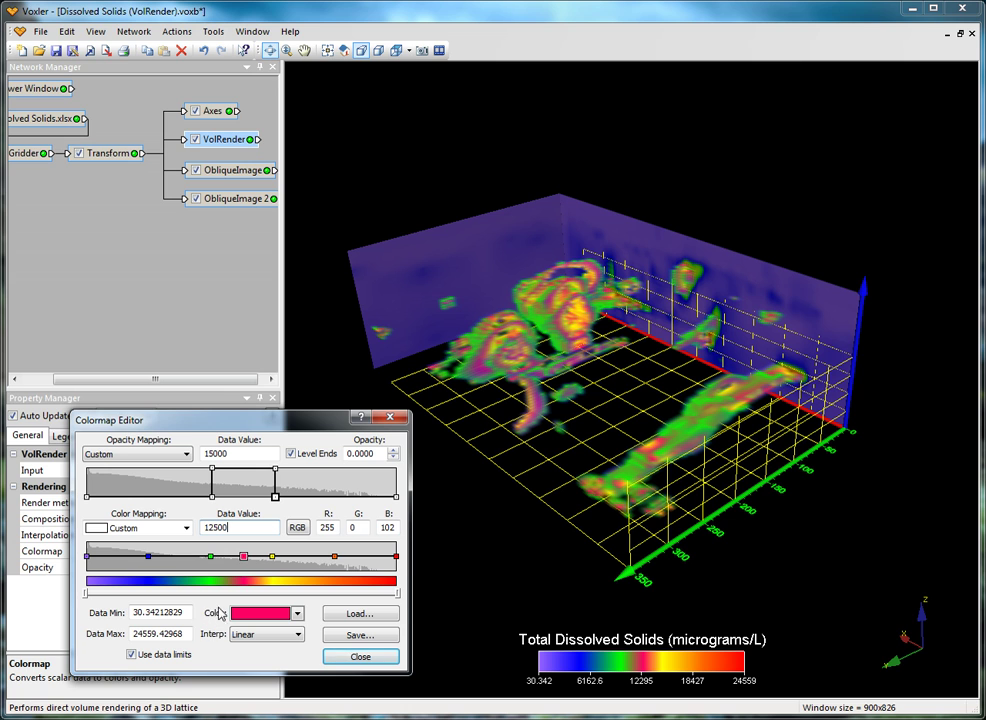
left_click(377, 639)
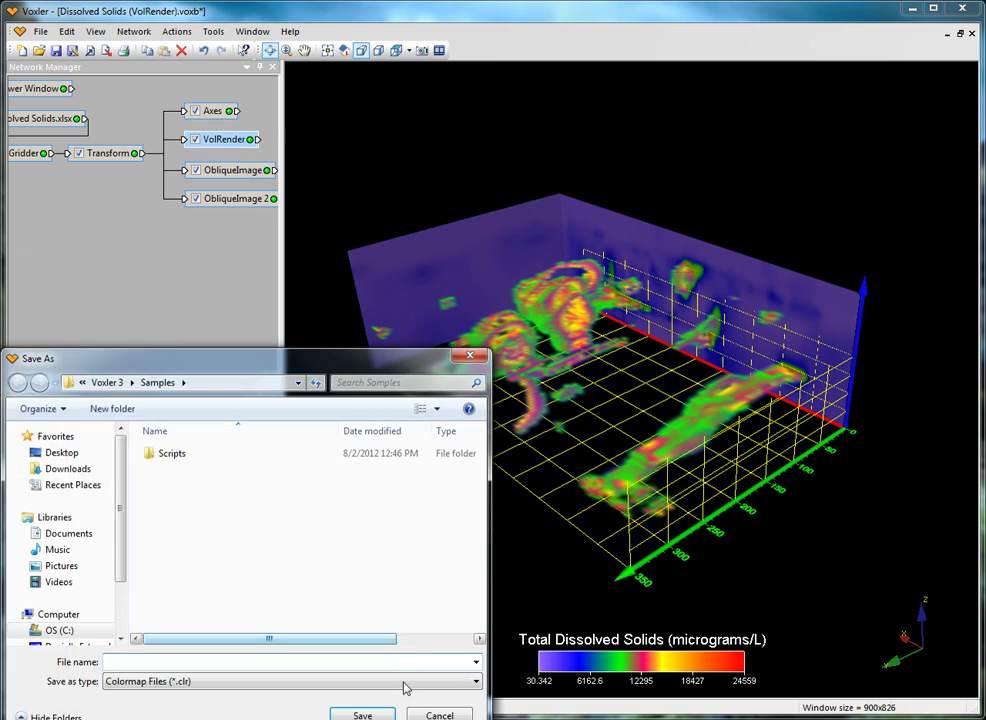
left_click(436, 714)
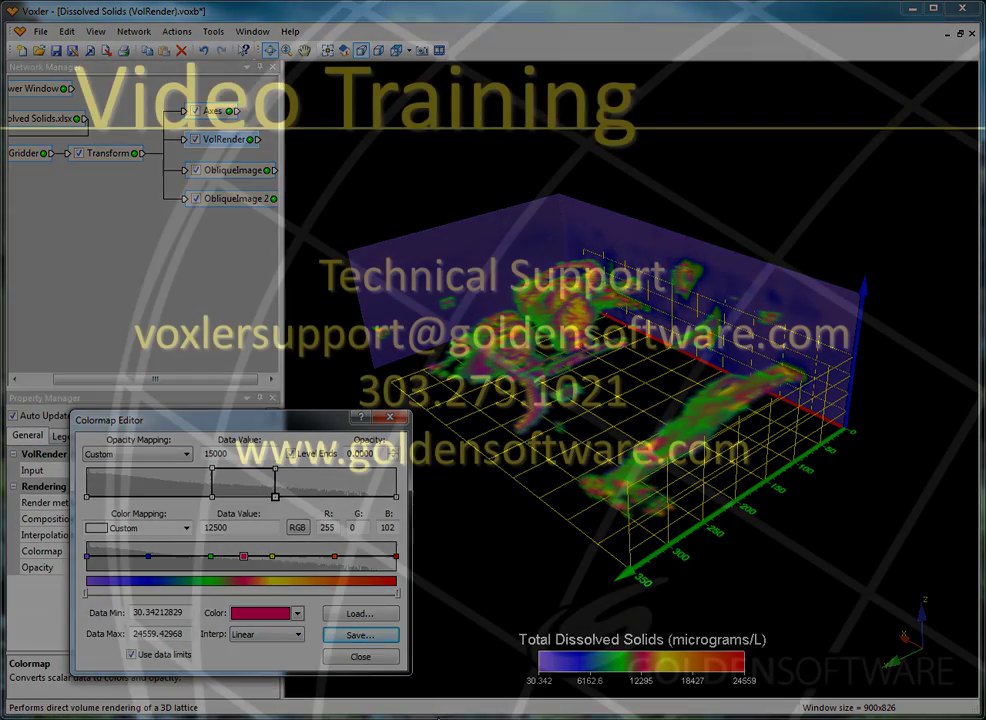